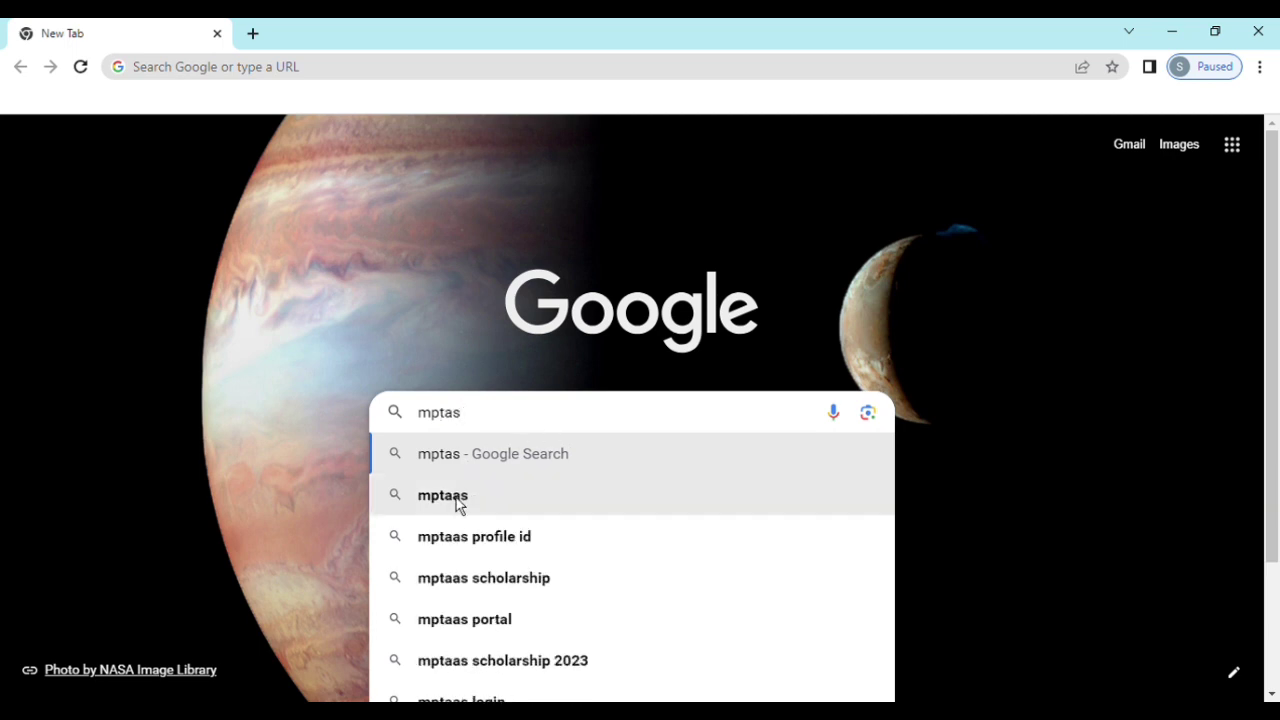
Search Google for mptaas, open the tribal.mp.gov.in/mptaas site and dismiss its introductory notice.
left_click(453, 510)
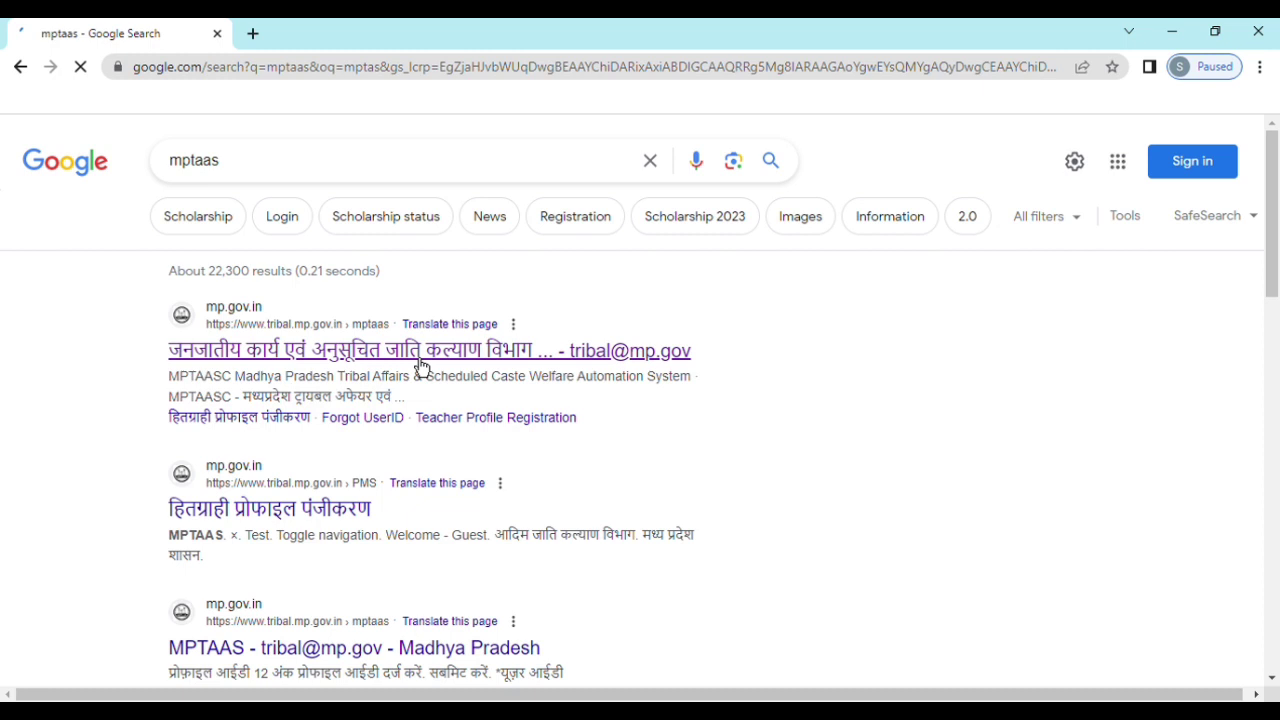
left_click(421, 365)
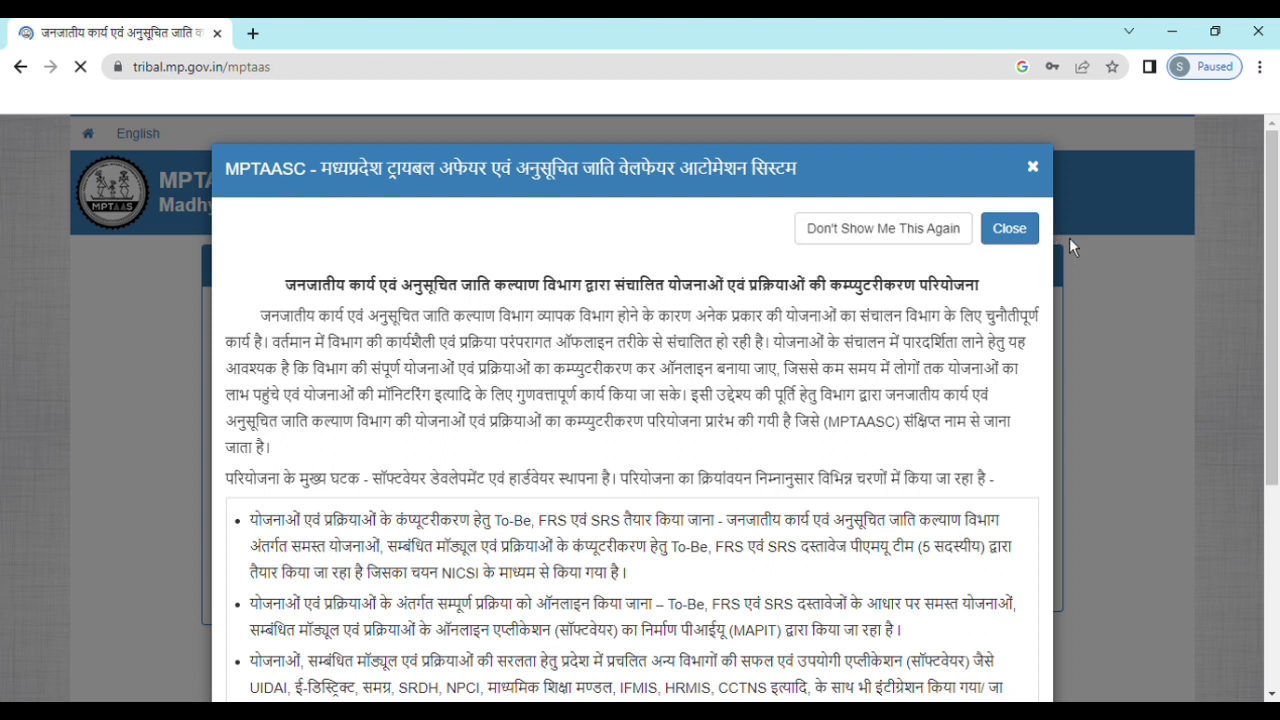
left_click(1020, 232)
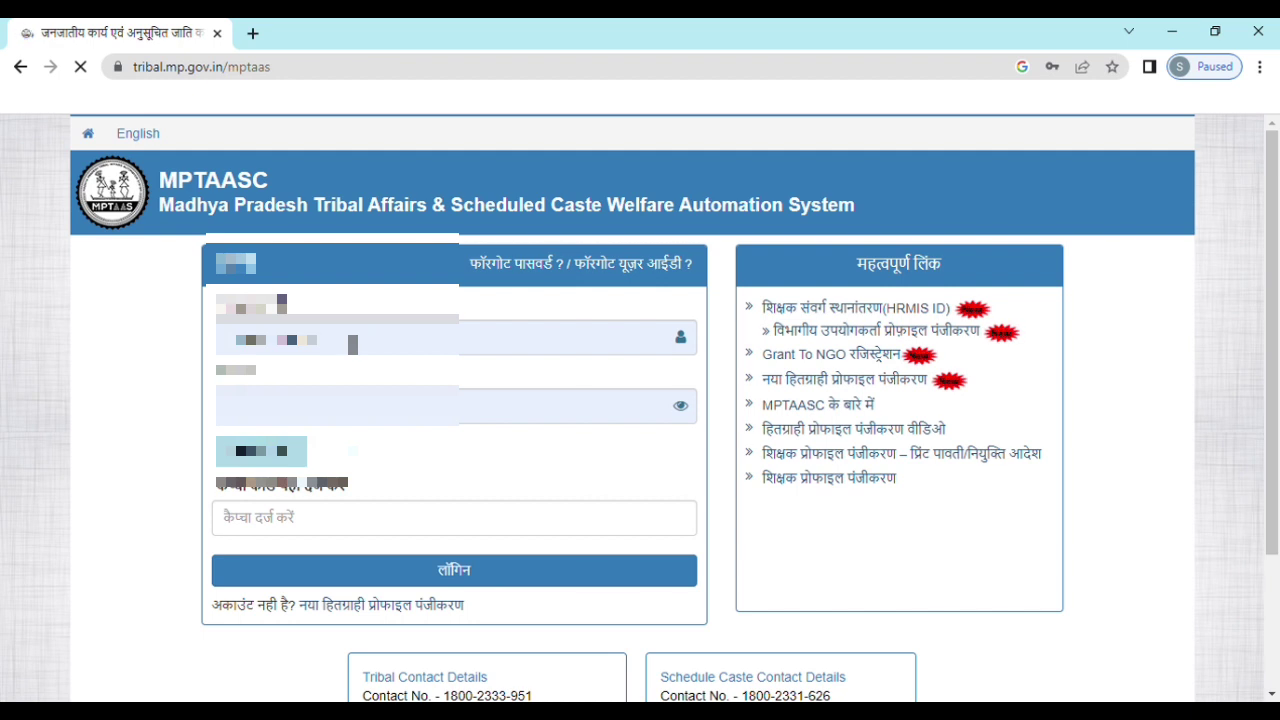
Log in to the MPTAASC portal with the saved account credentials and the captcha code, and dismiss the bank account notice.
left_click(352, 344)
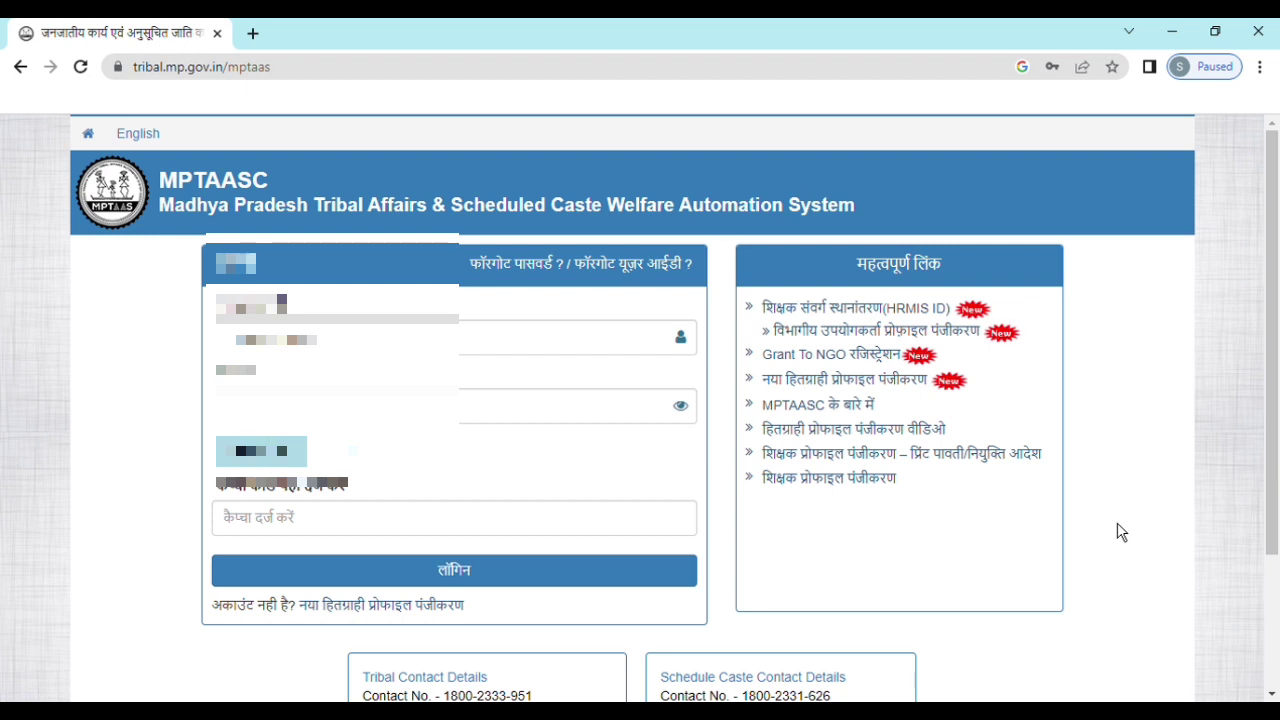
left_click(283, 525)
type("3")
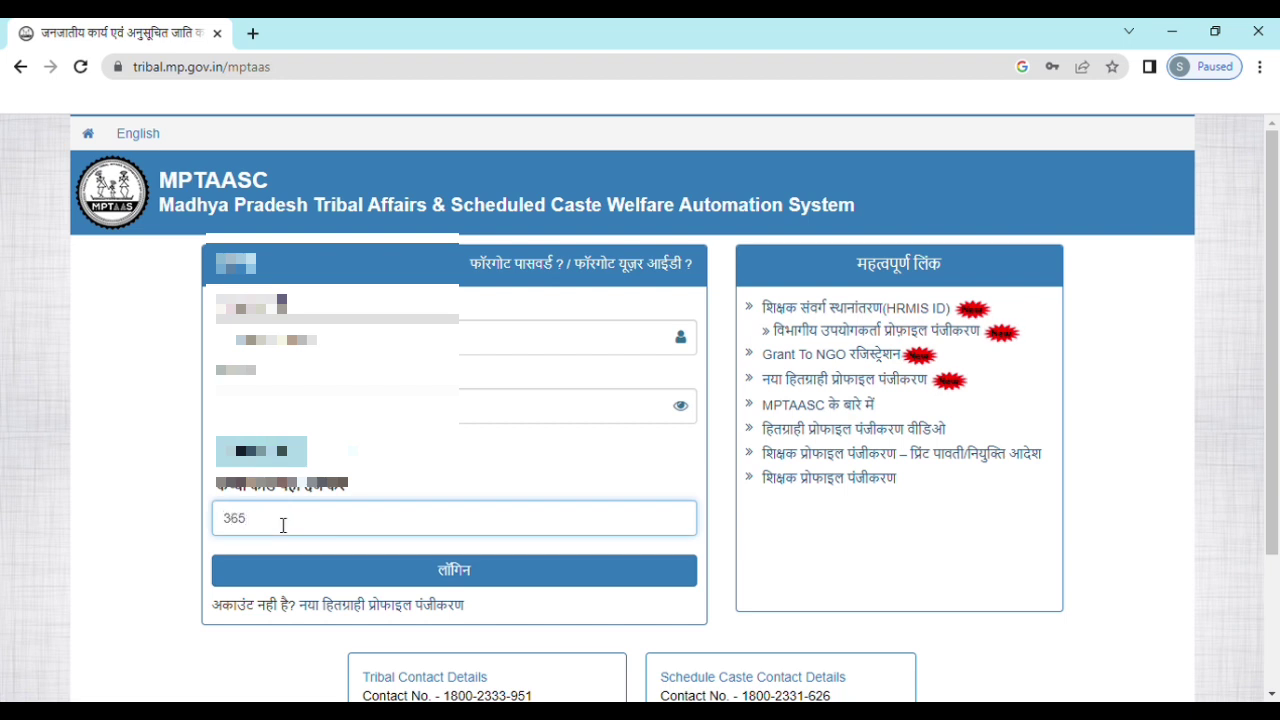
type("66503")
left_click(459, 586)
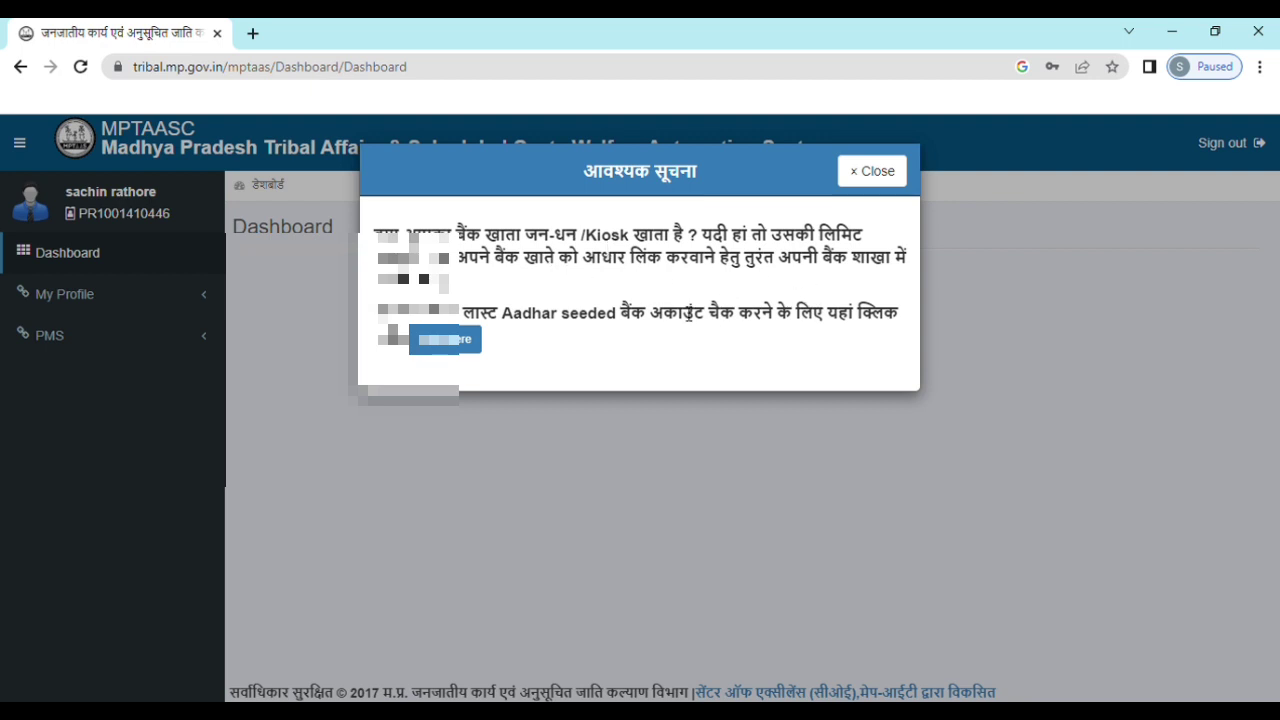
left_click(884, 176)
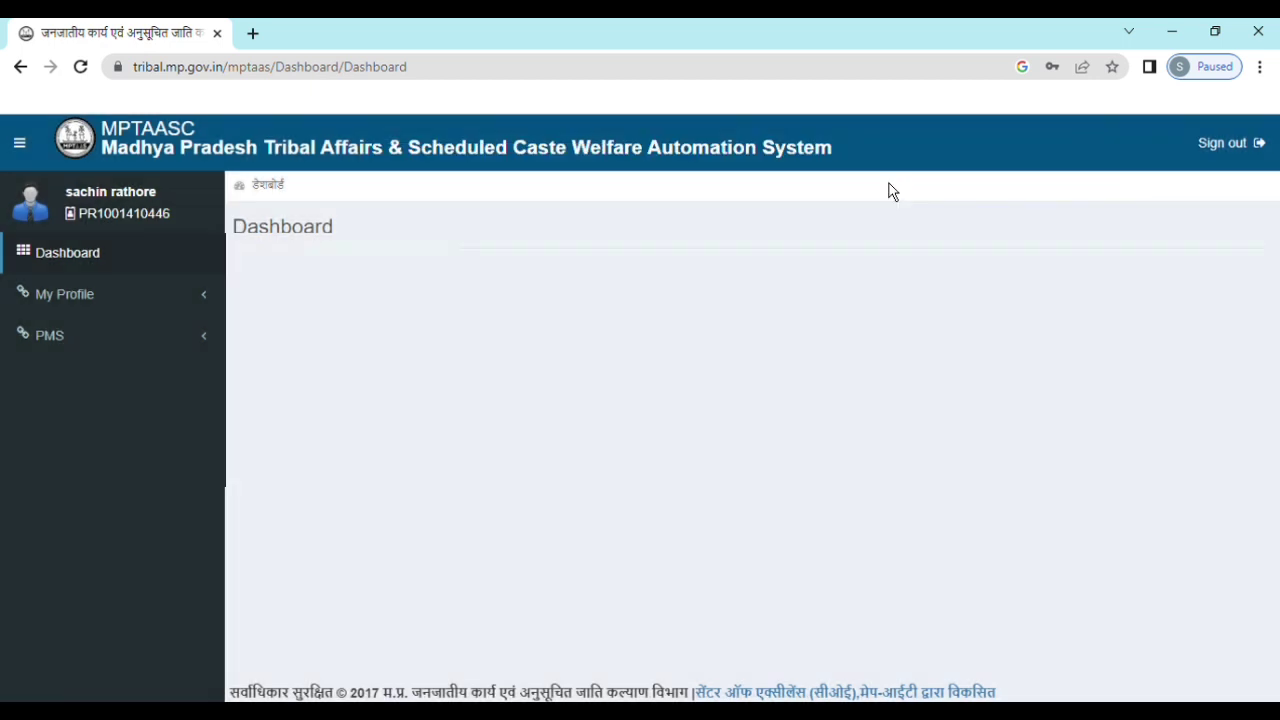
Open the PMS scholarship application form and review its deadline notes.
left_click(90, 350)
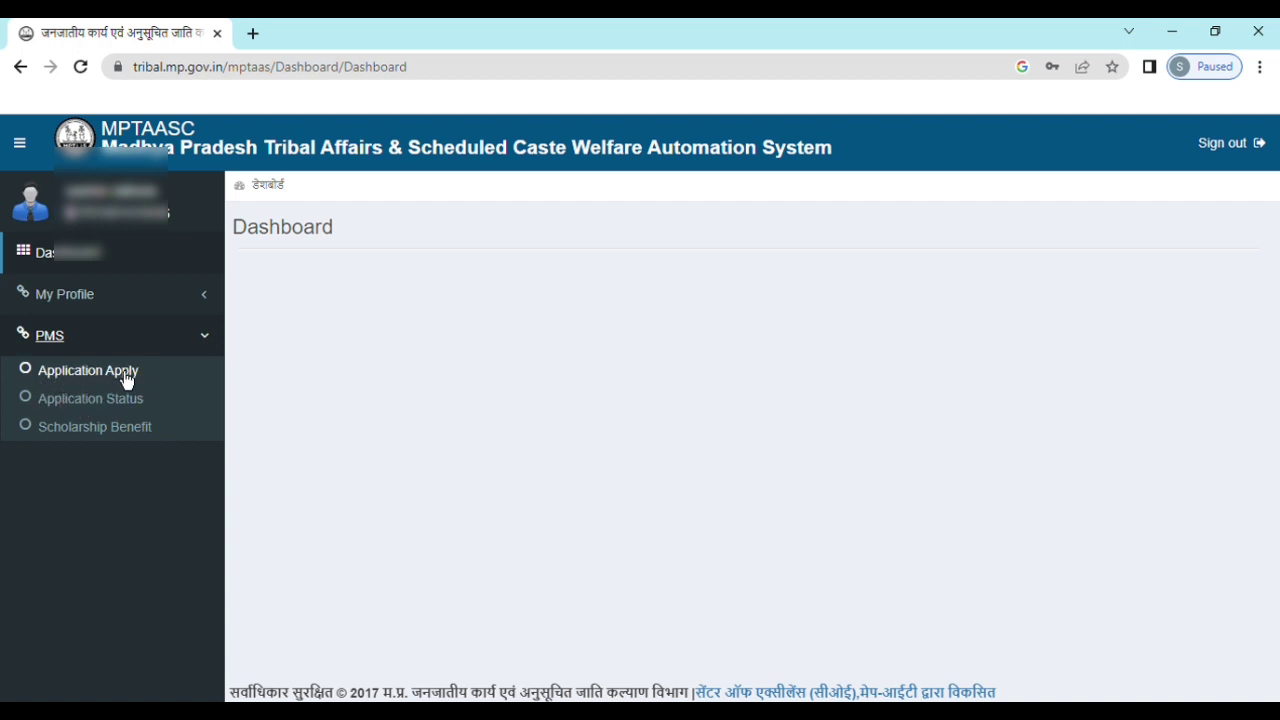
left_click(55, 390)
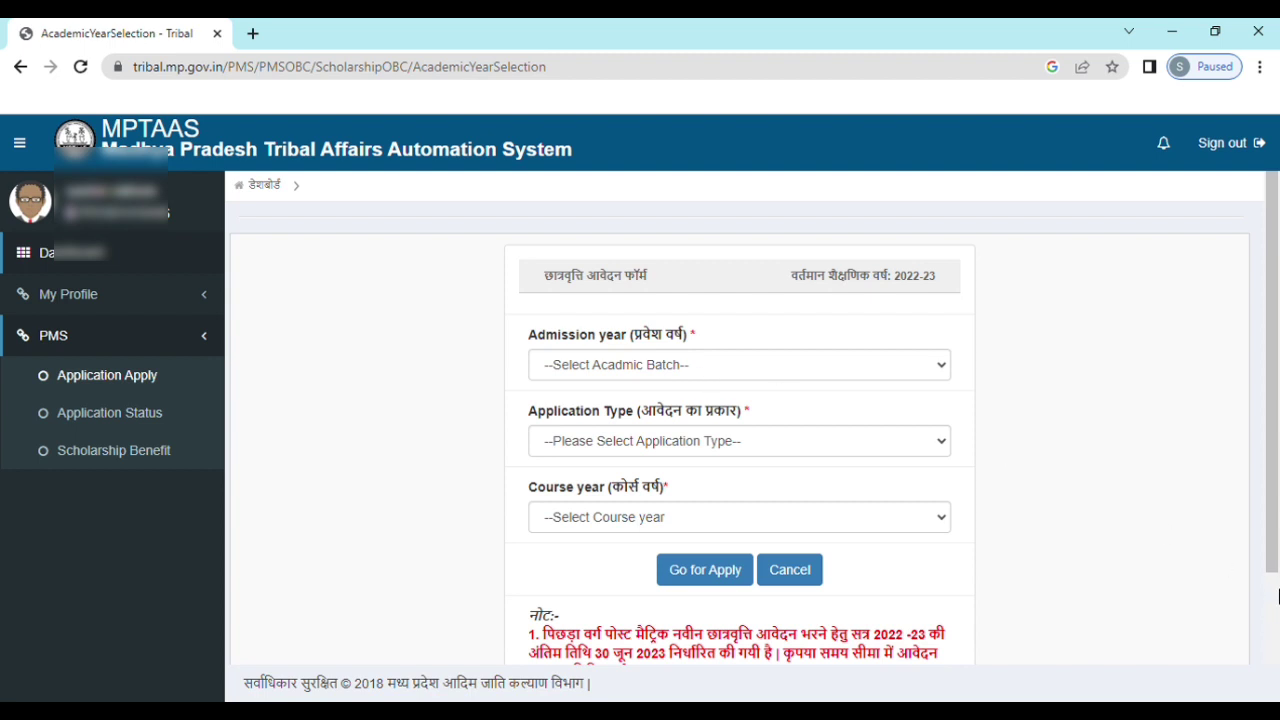
scroll(1278, 596, "down", 2)
scroll(1278, 645, "down", 1)
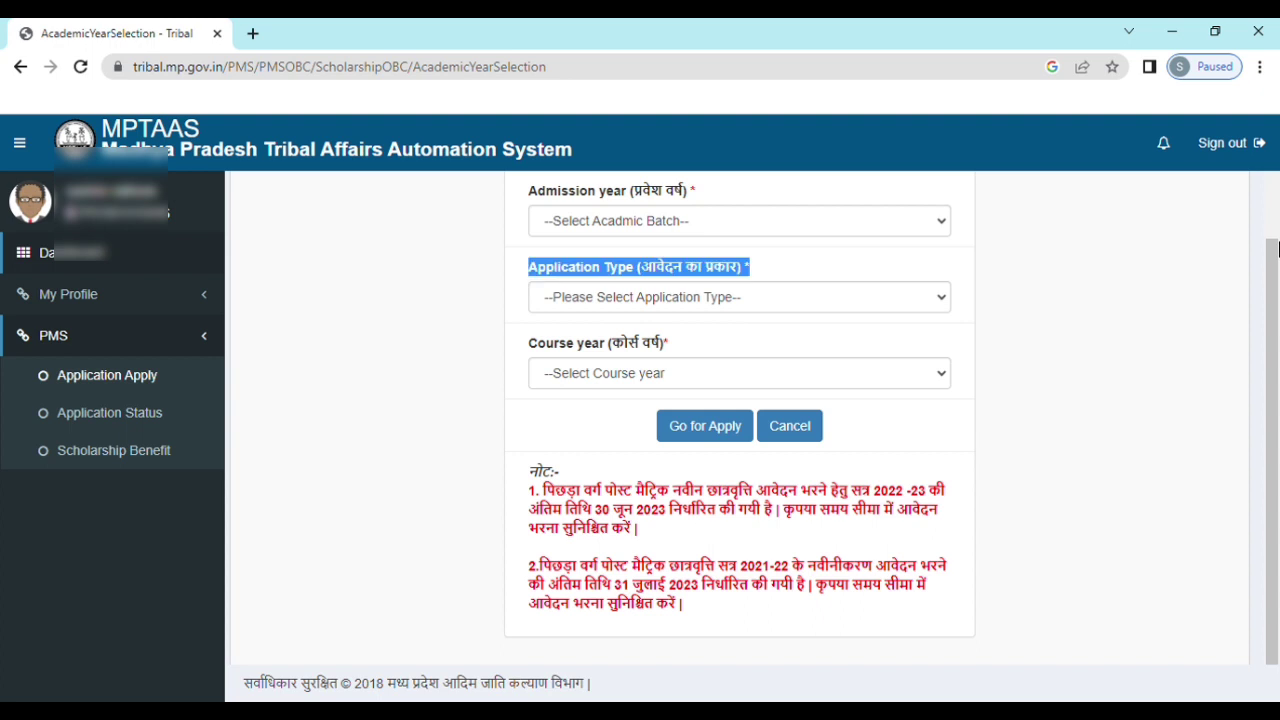
left_click_drag(1276, 296, 1272, 220)
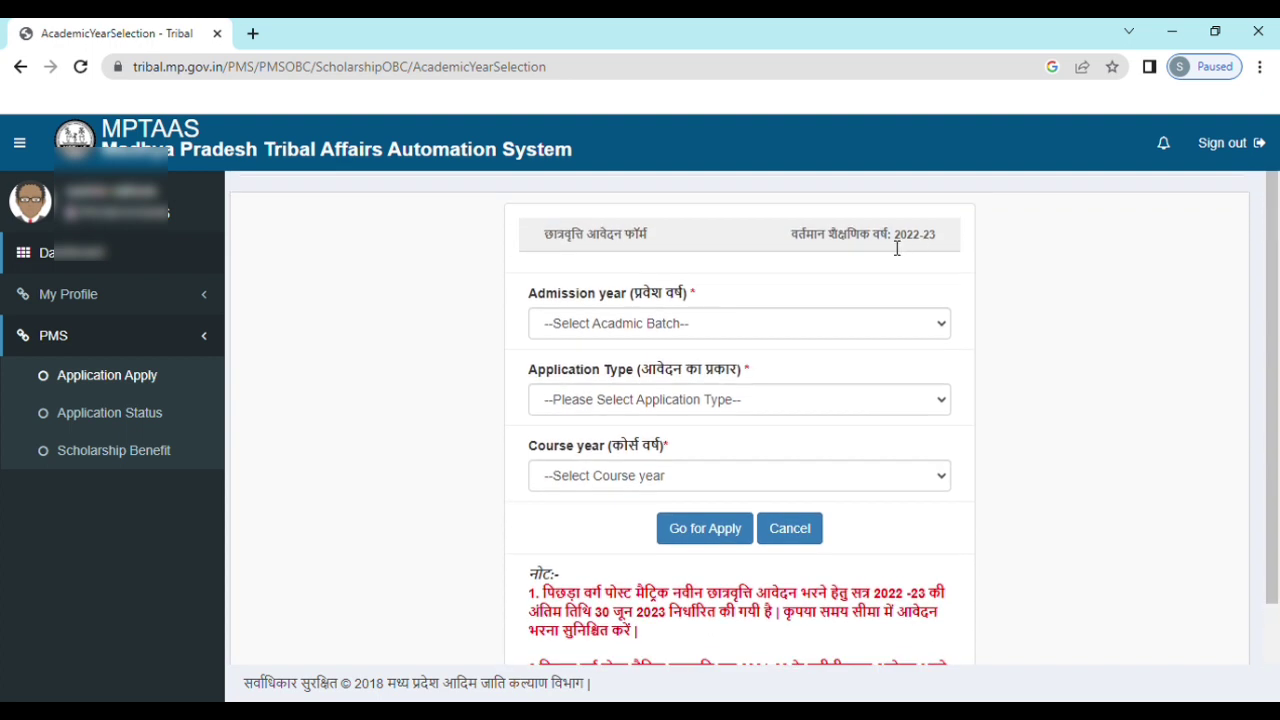
Start a scholarship application with admission year 2021-22, application type Renewal and course year 2nd Year.
left_click(641, 332)
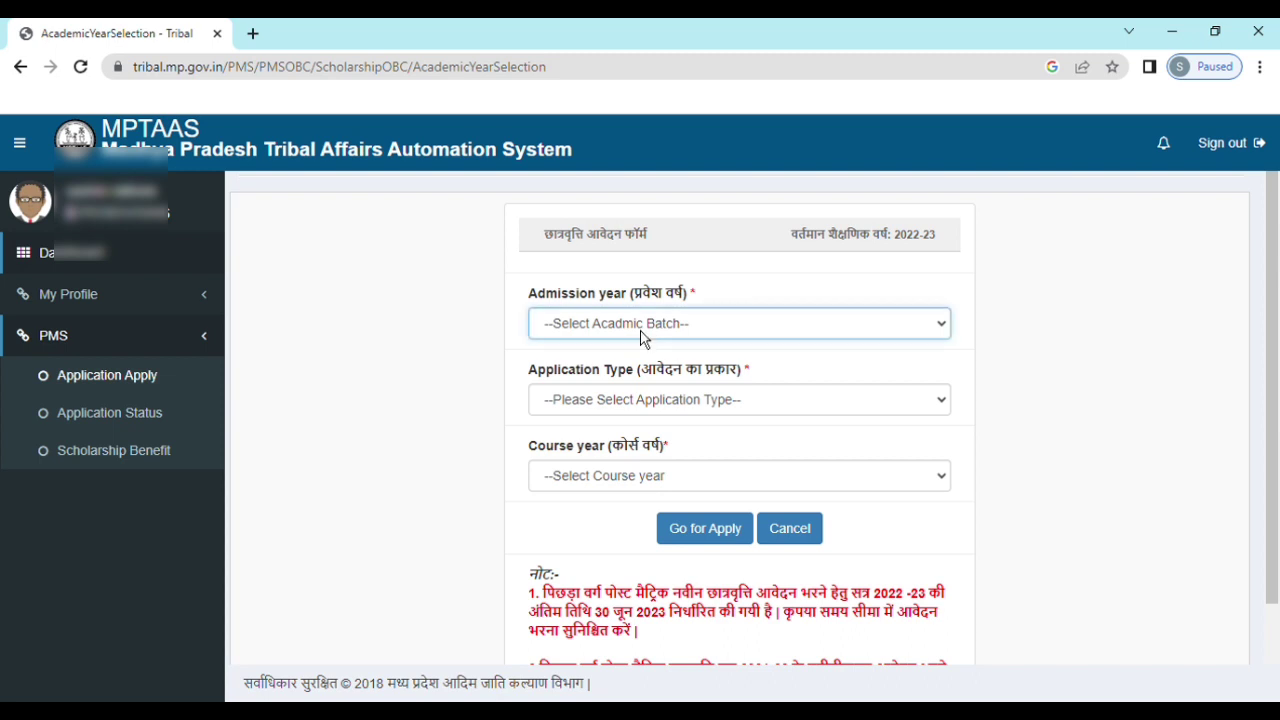
left_click(615, 382)
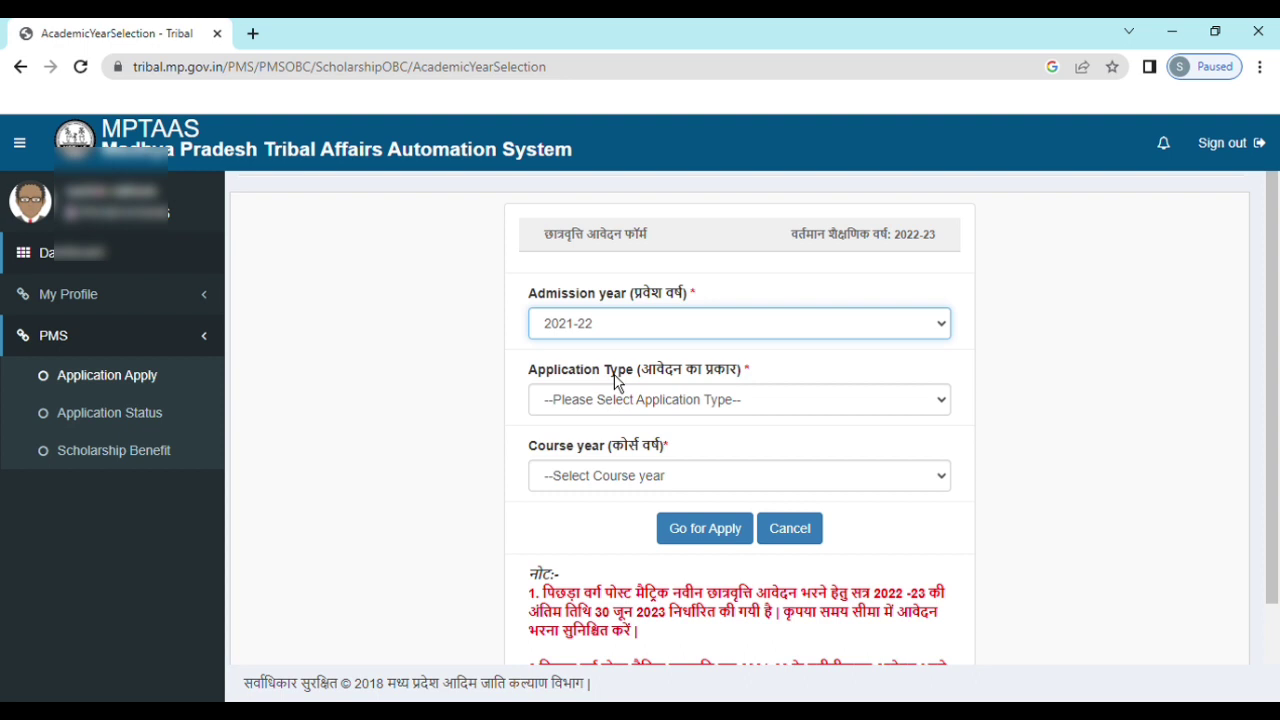
left_click(622, 418)
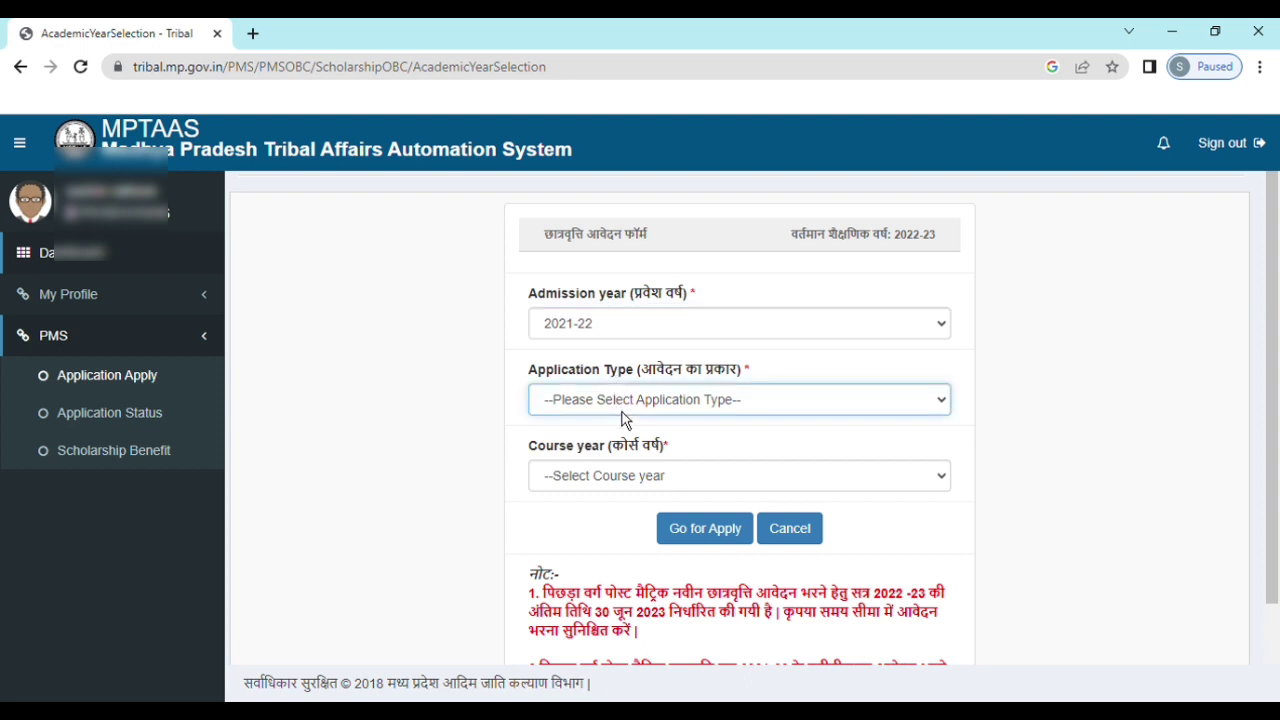
left_click(604, 465)
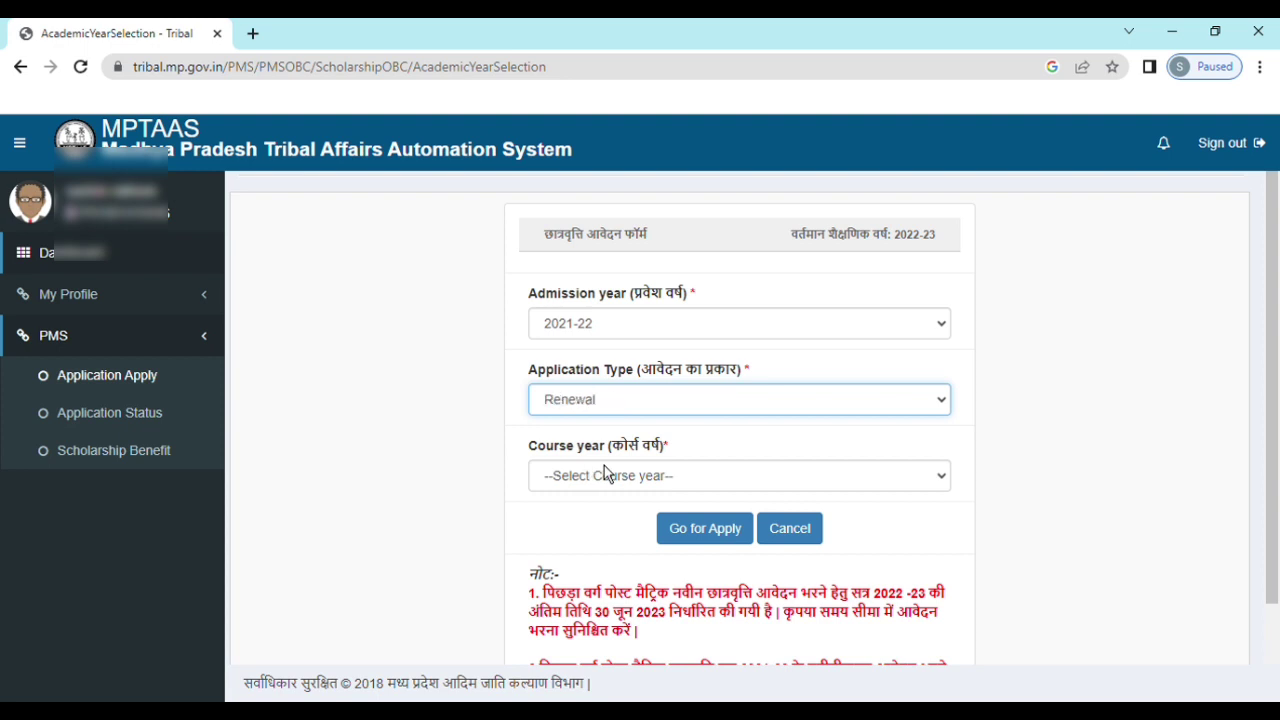
key("Tab")
key("Down")
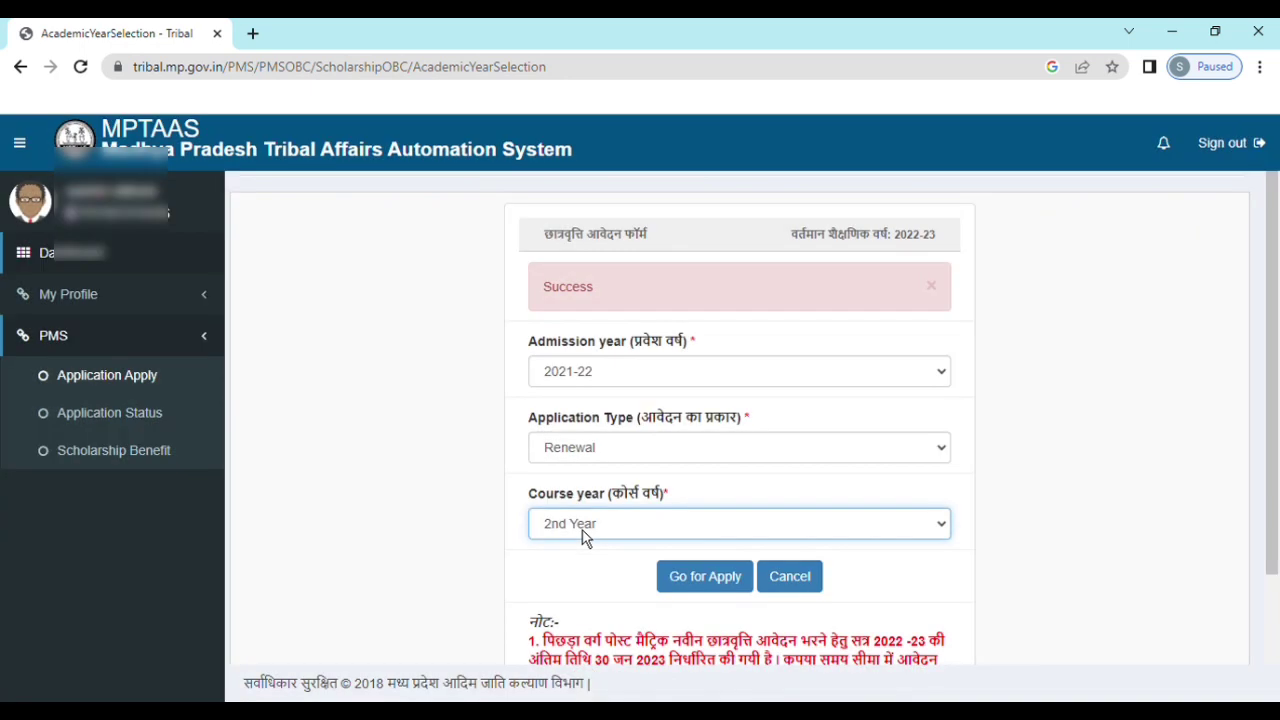
left_click(716, 594)
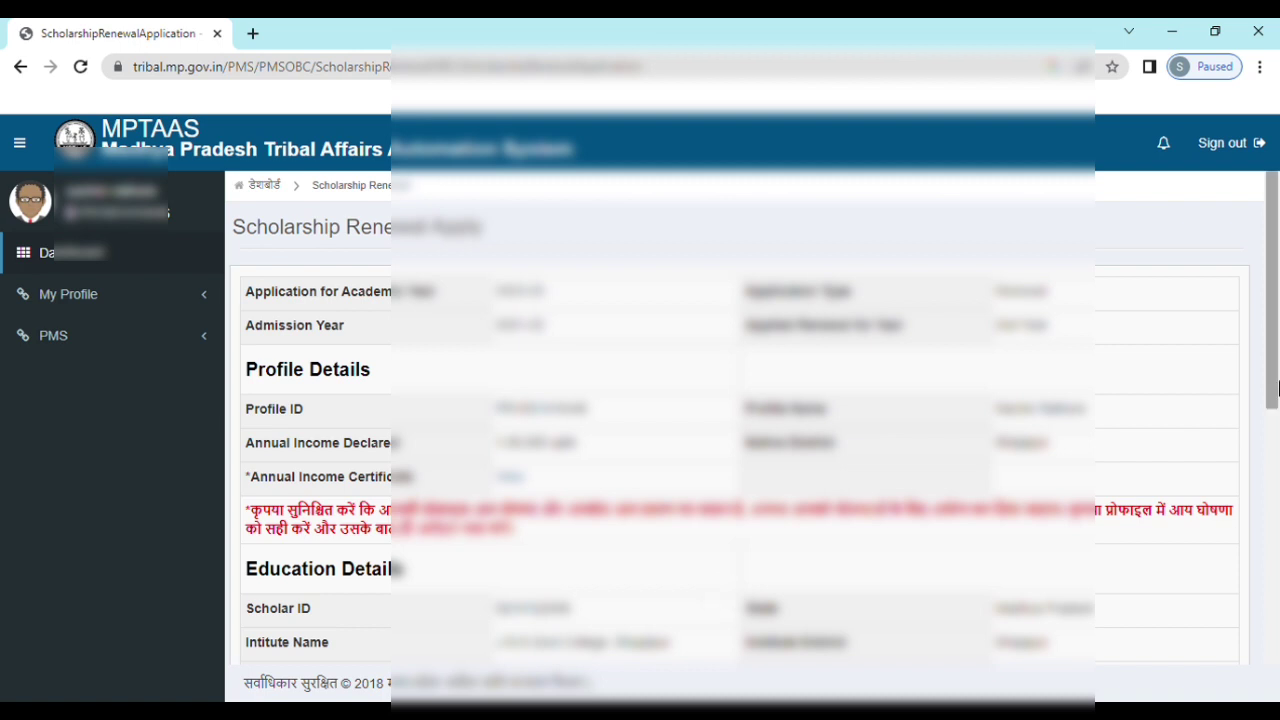
Review the profile, education and result details, apply for the scholarship renewal and confirm saving the information.
left_click_drag(1273, 401, 1274, 456)
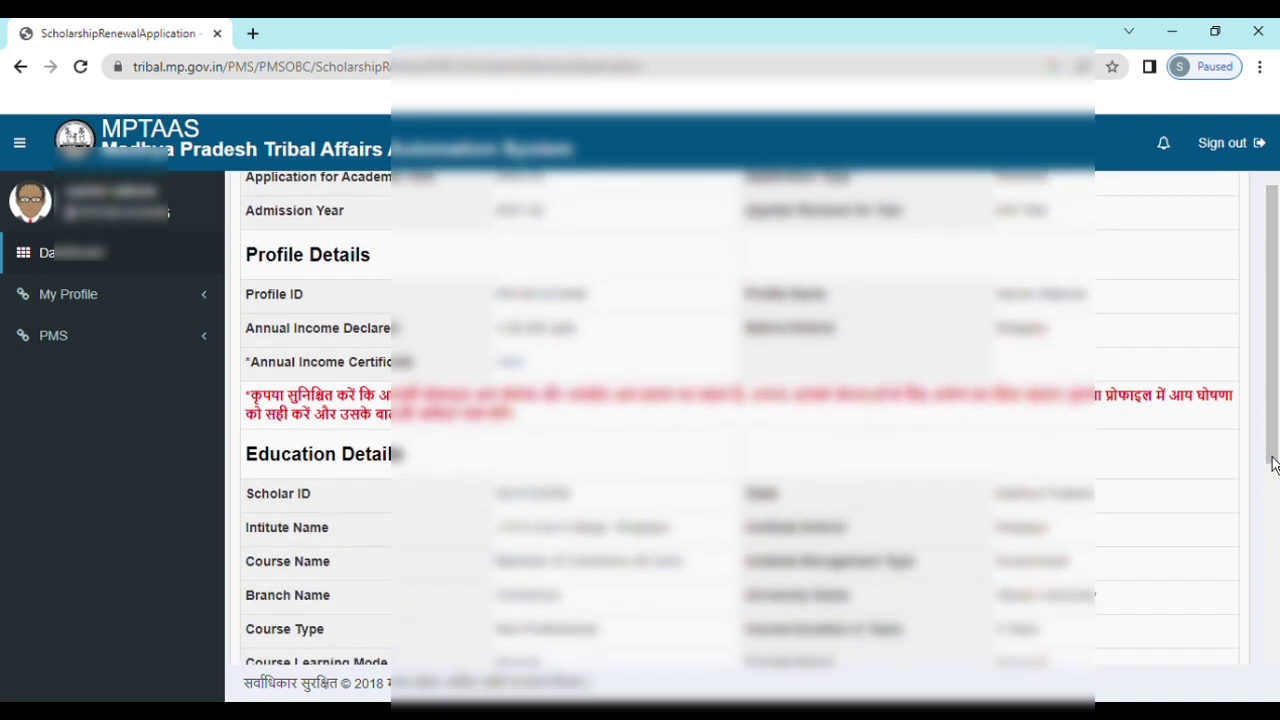
left_click_drag(1273, 451, 1258, 697)
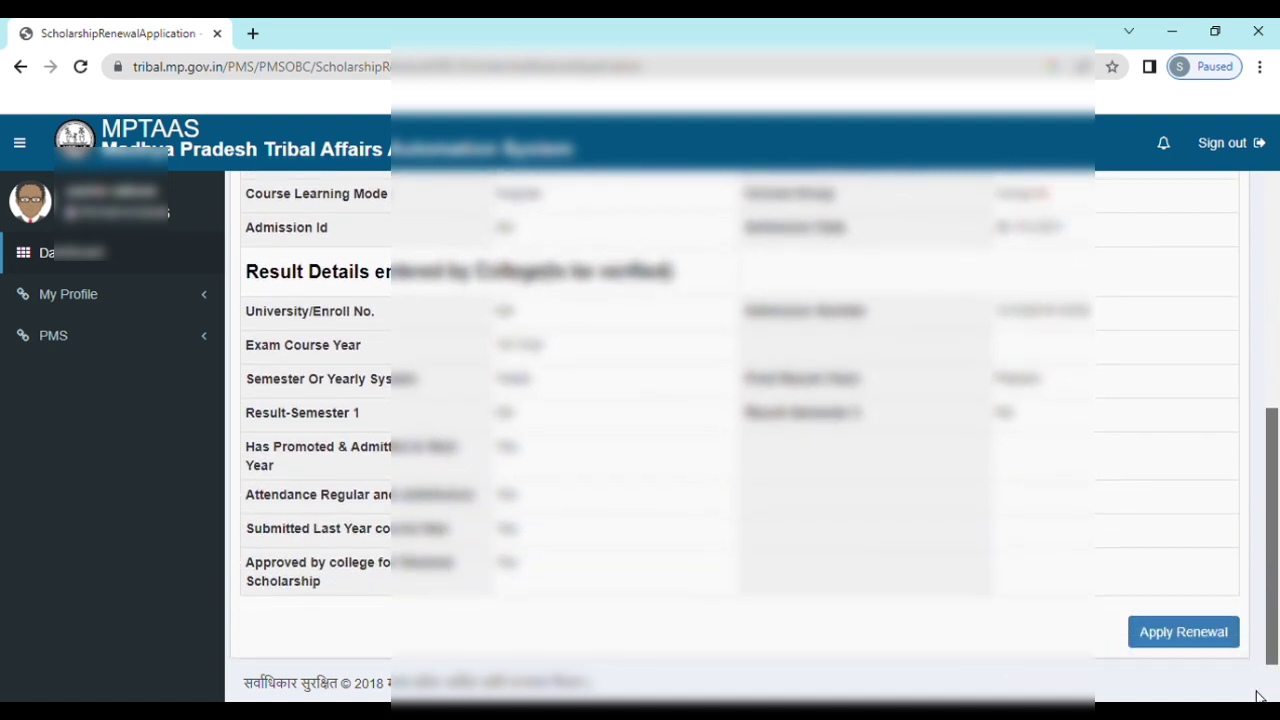
left_click(1192, 638)
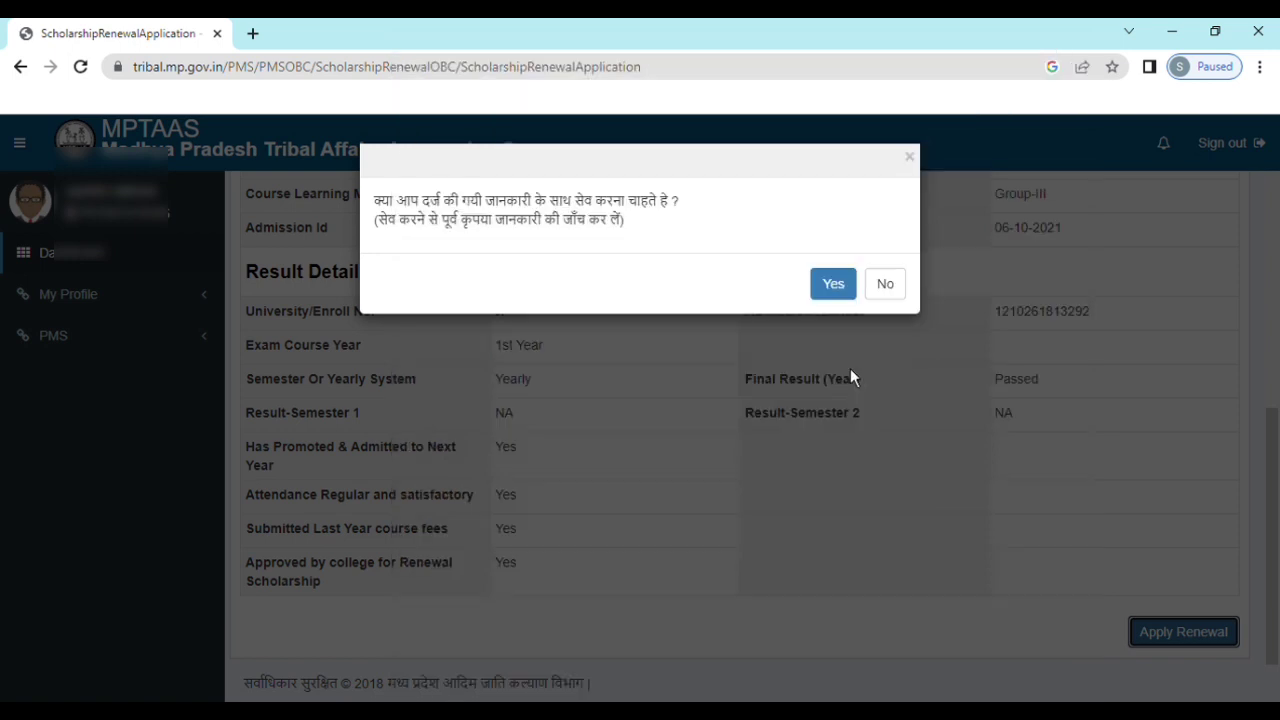
left_click(845, 300)
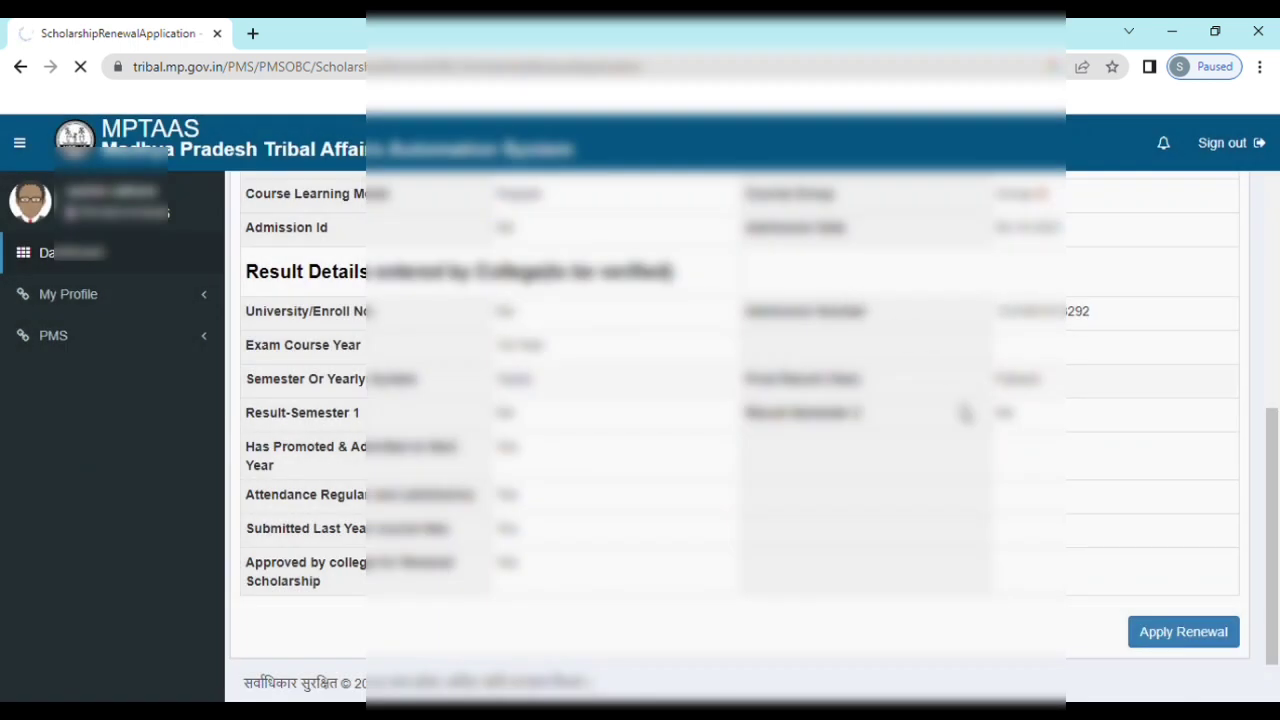
left_click(1165, 645)
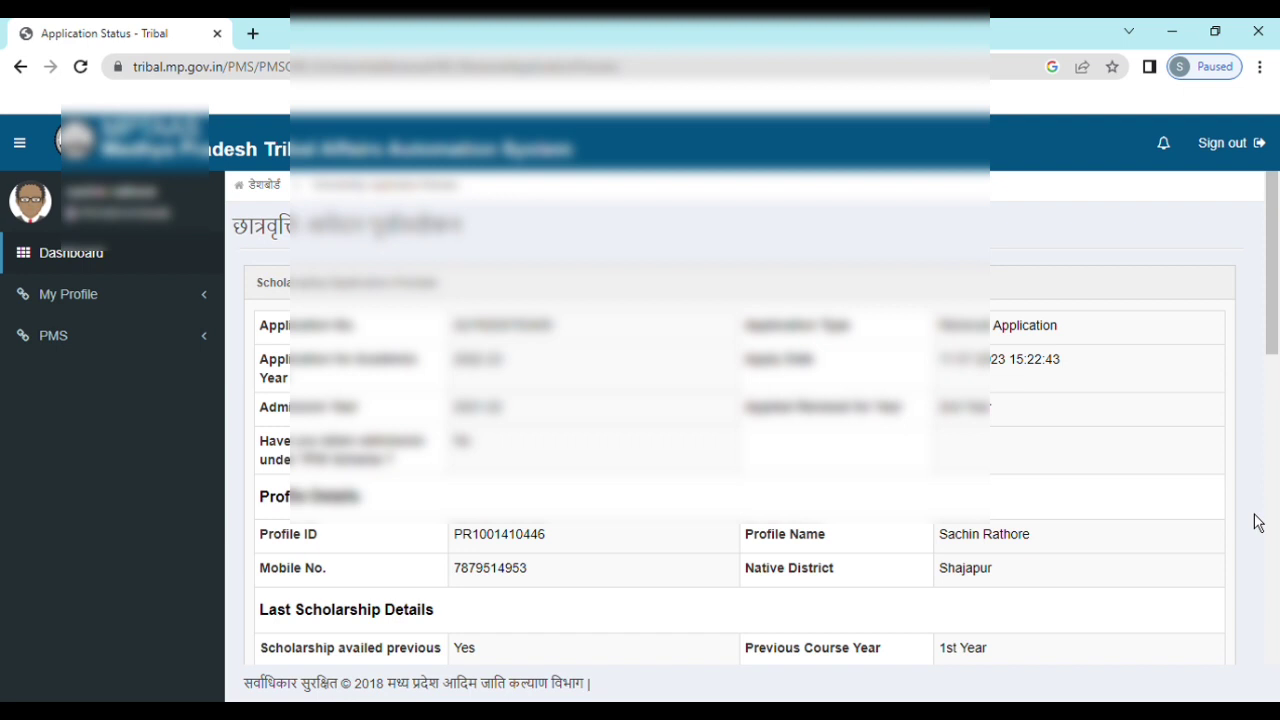
Accept the declaration in the application preview and submit the renewal application, exiting without claiming other PMS benefits.
left_click_drag(1273, 350, 1274, 415)
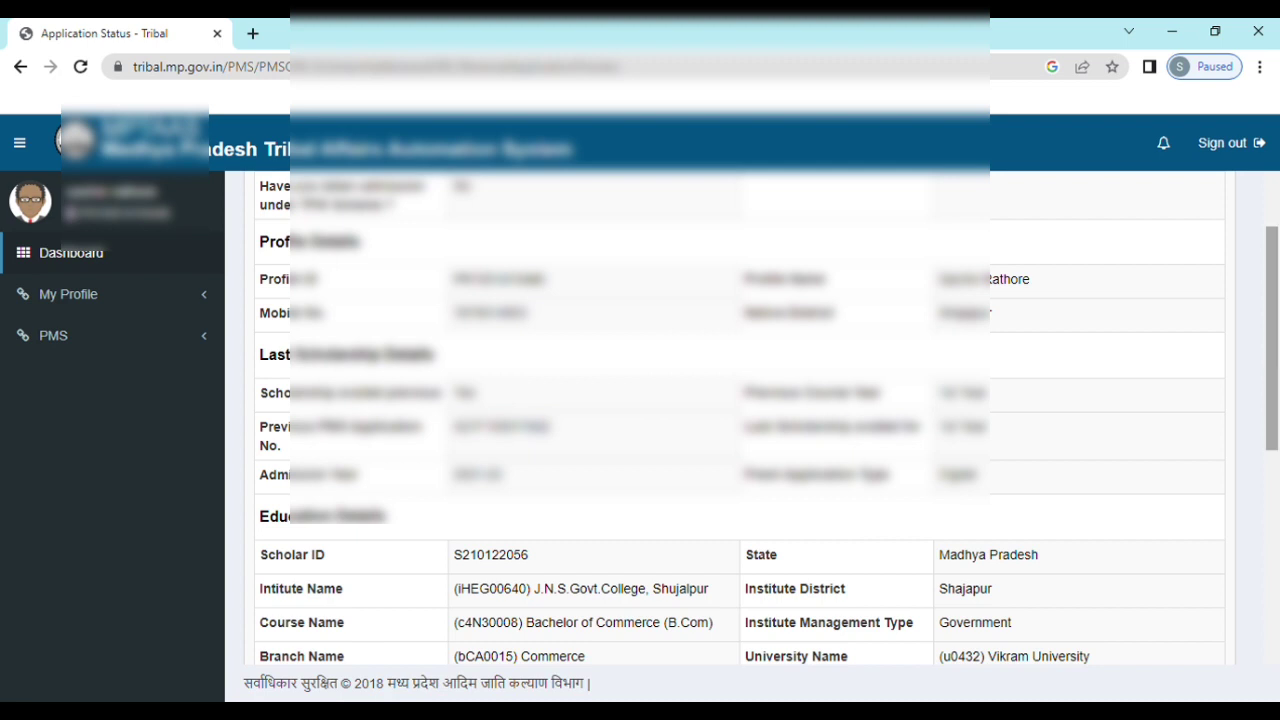
left_click_drag(1274, 390, 1277, 463)
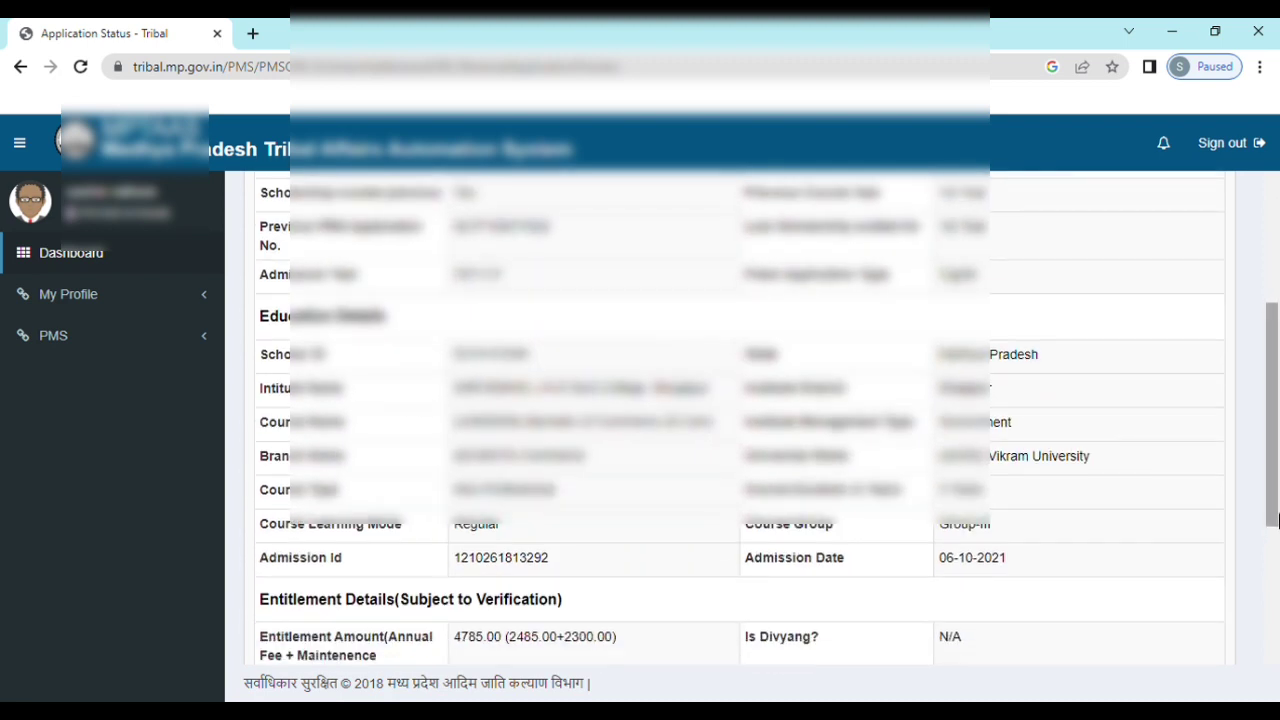
left_click_drag(1271, 520, 1277, 688)
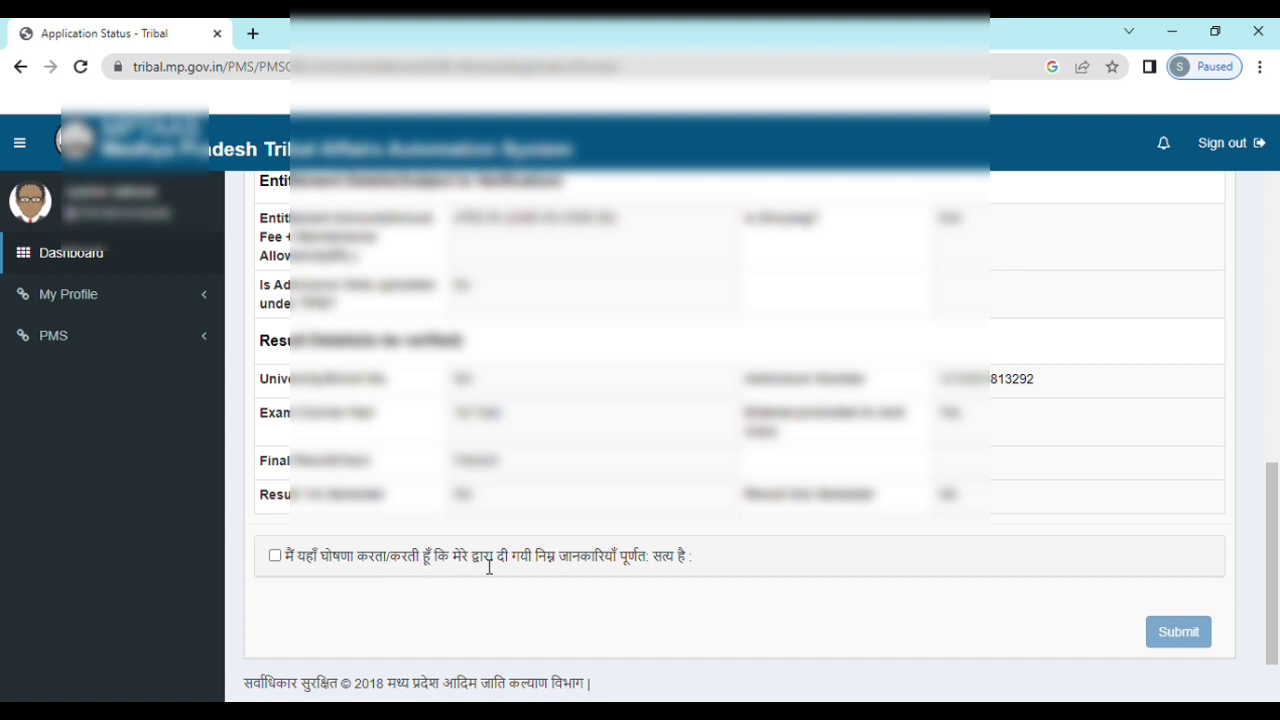
left_click(285, 567)
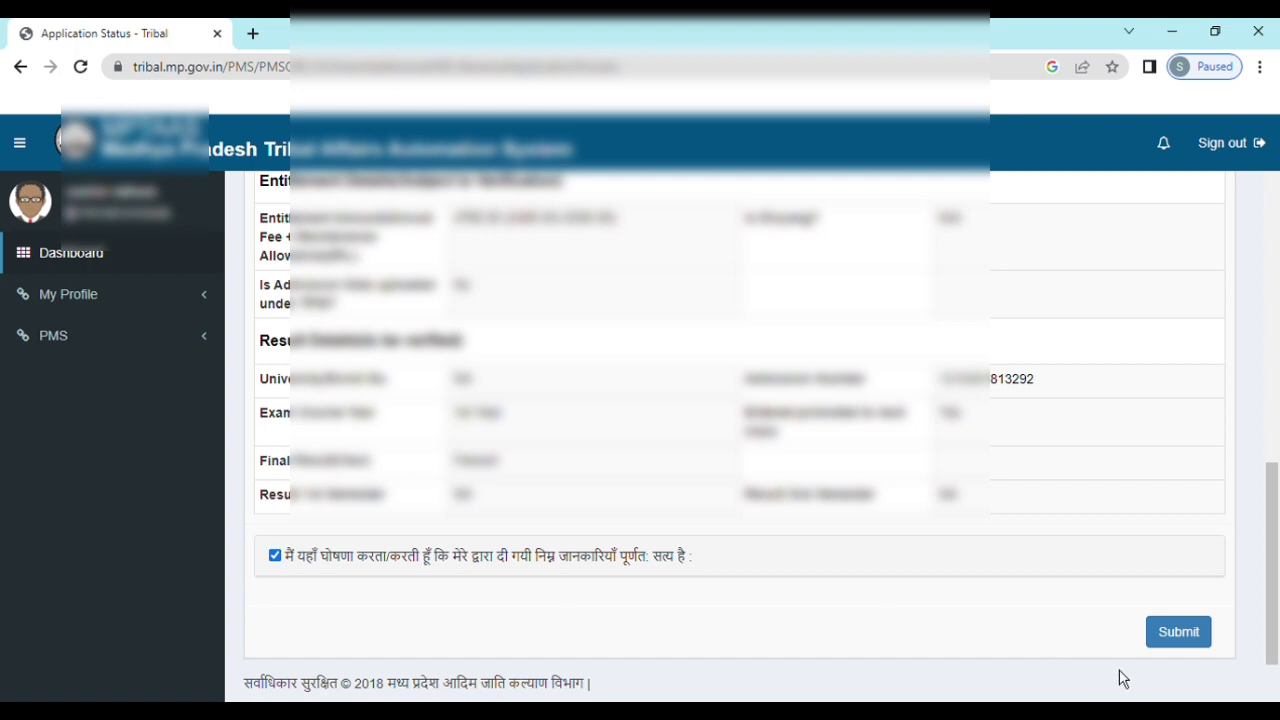
left_click(1178, 632)
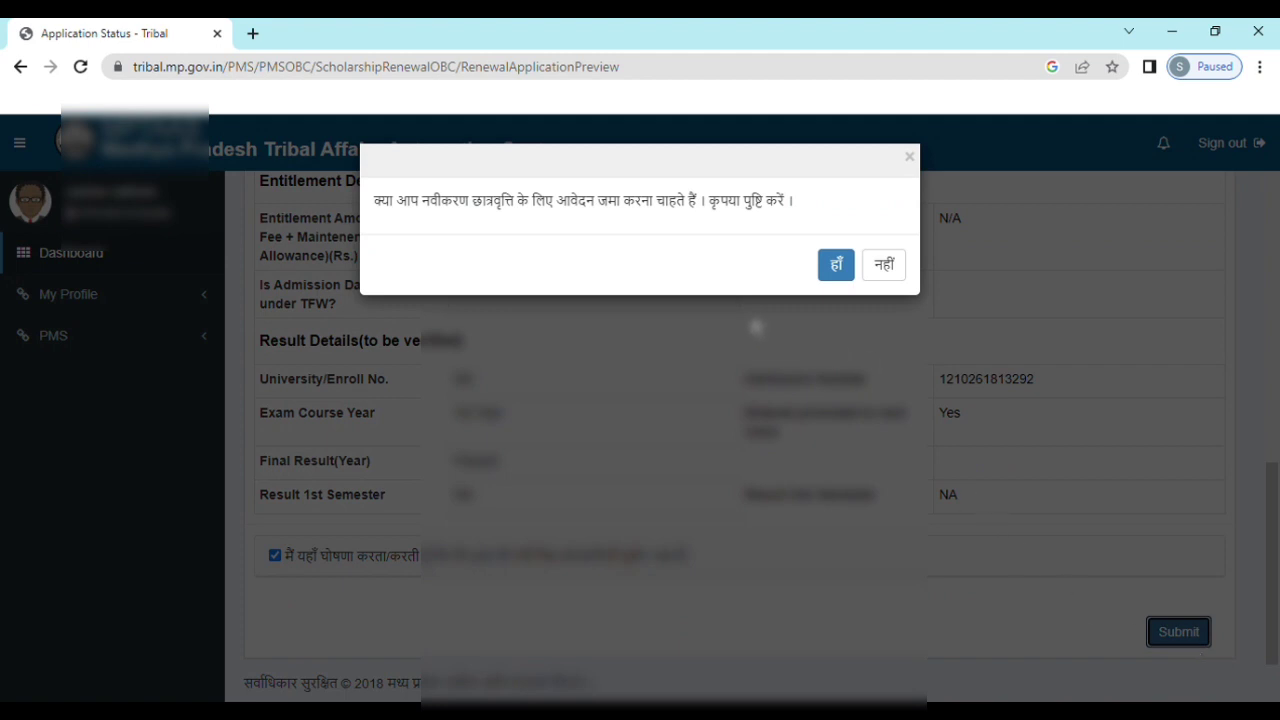
left_click(838, 278)
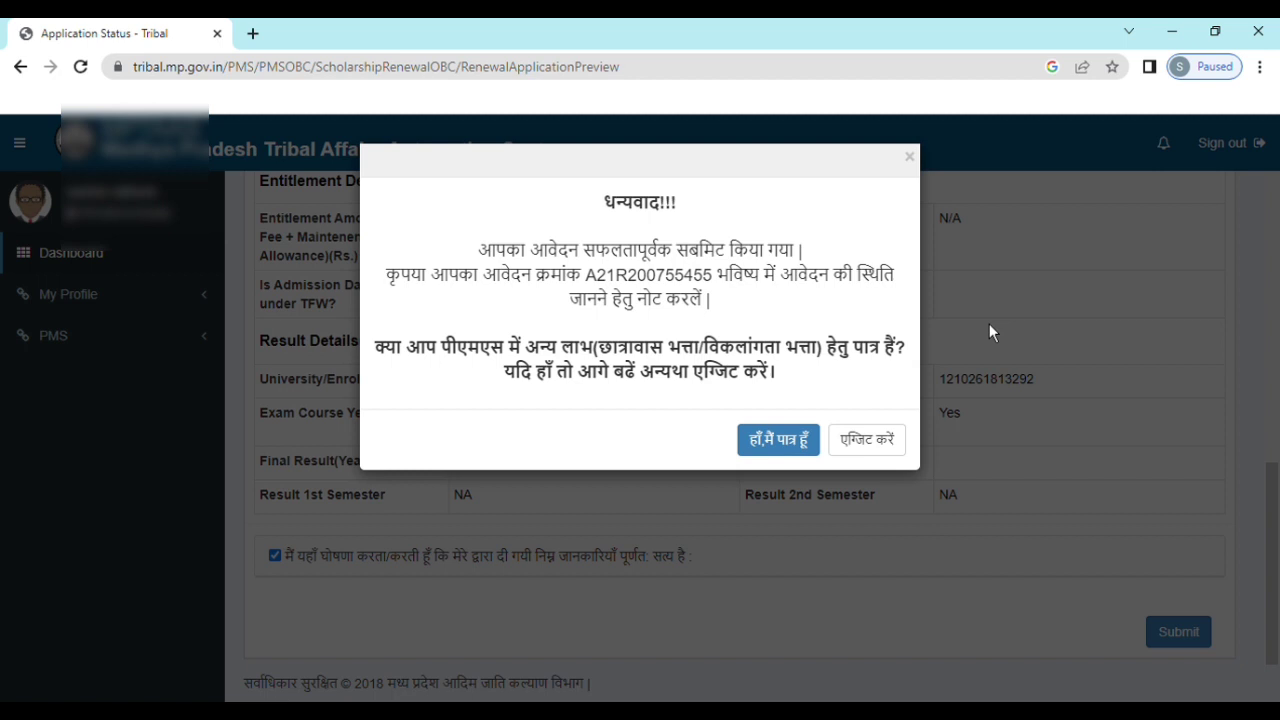
left_click(867, 440)
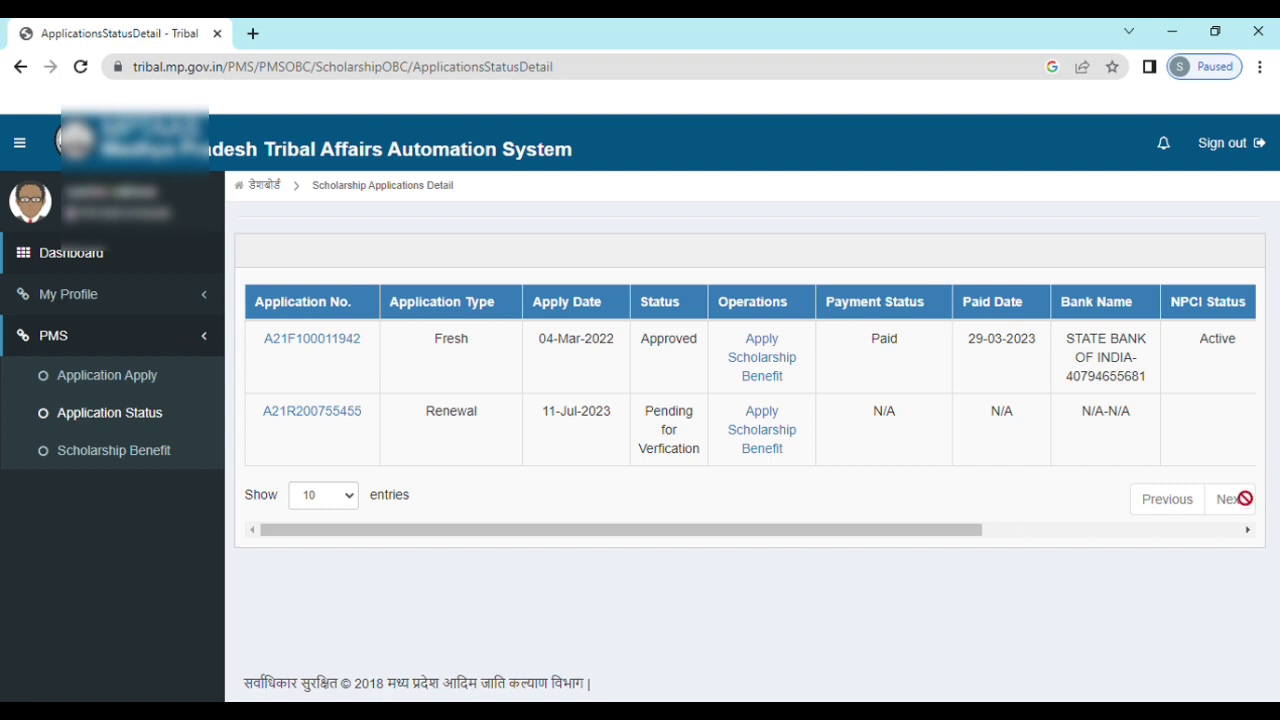
Open the printable version of the renewal application that is pending verification from the scholarship applications list.
left_click(1248, 530)
scroll(1256, 540, "right", 8)
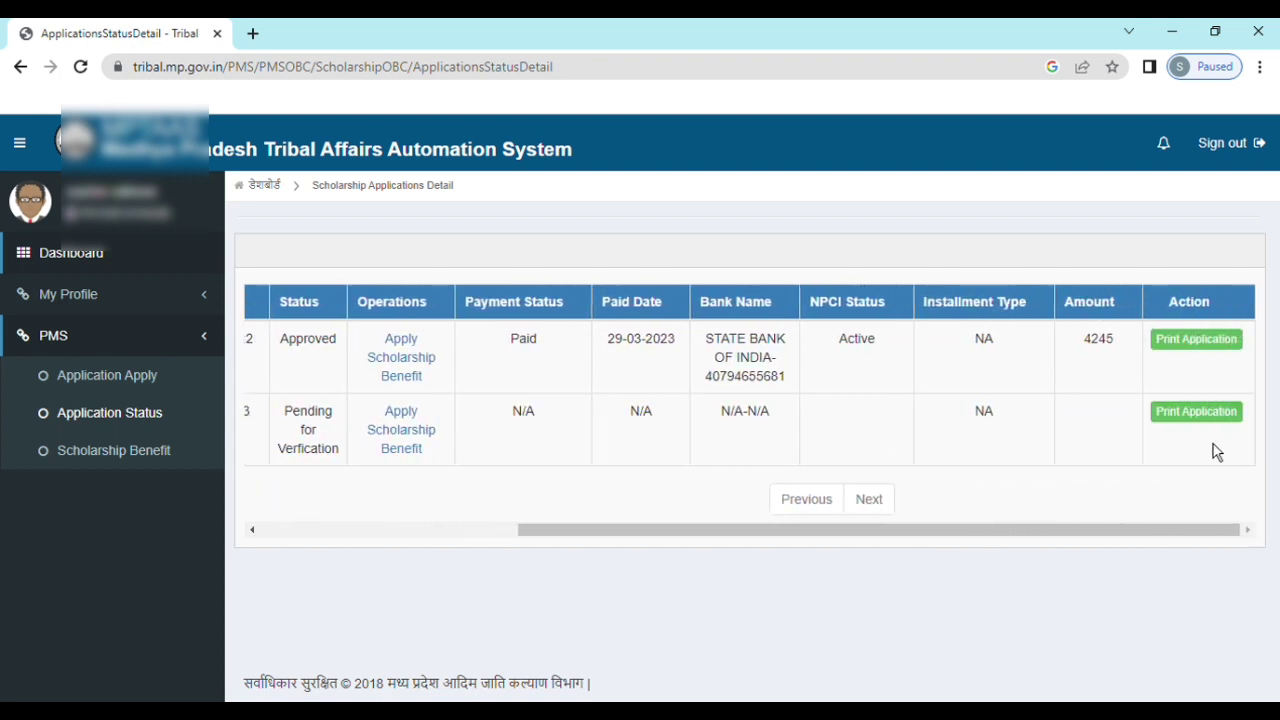
left_click(1196, 424)
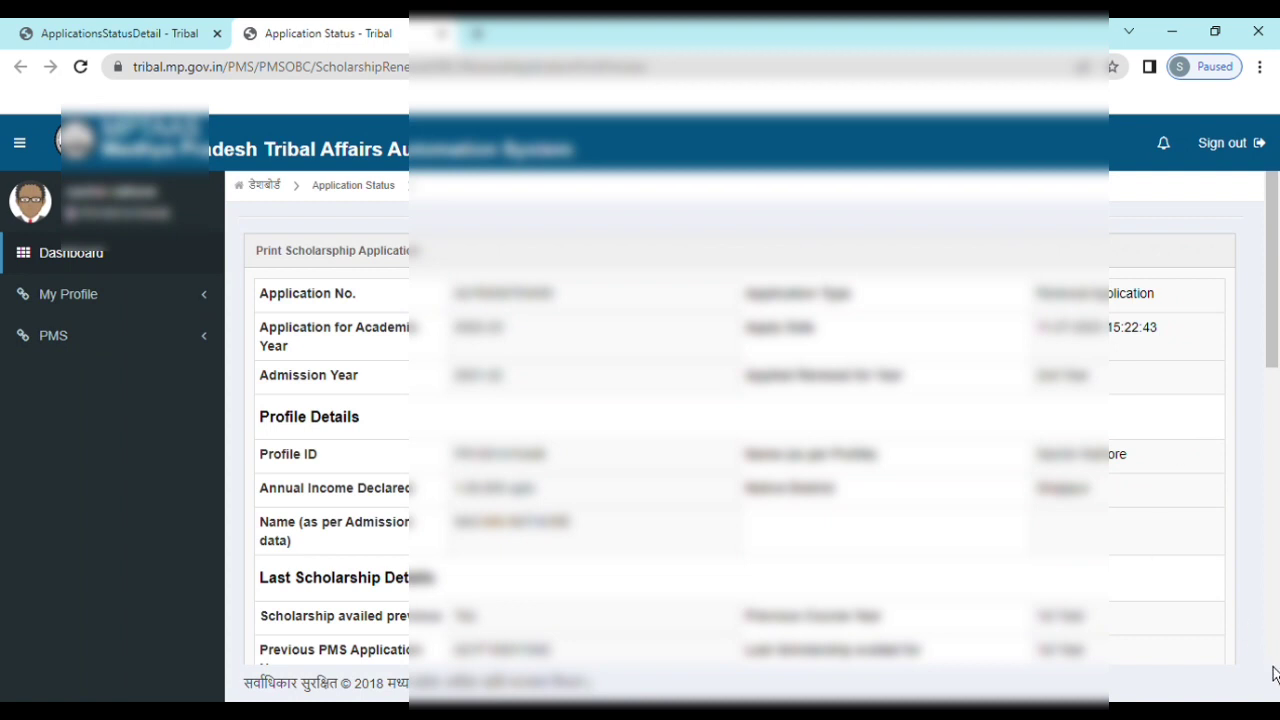
Print the full renewal application to PDF with all pages in portrait layout.
scroll(1273, 674, "down", 2)
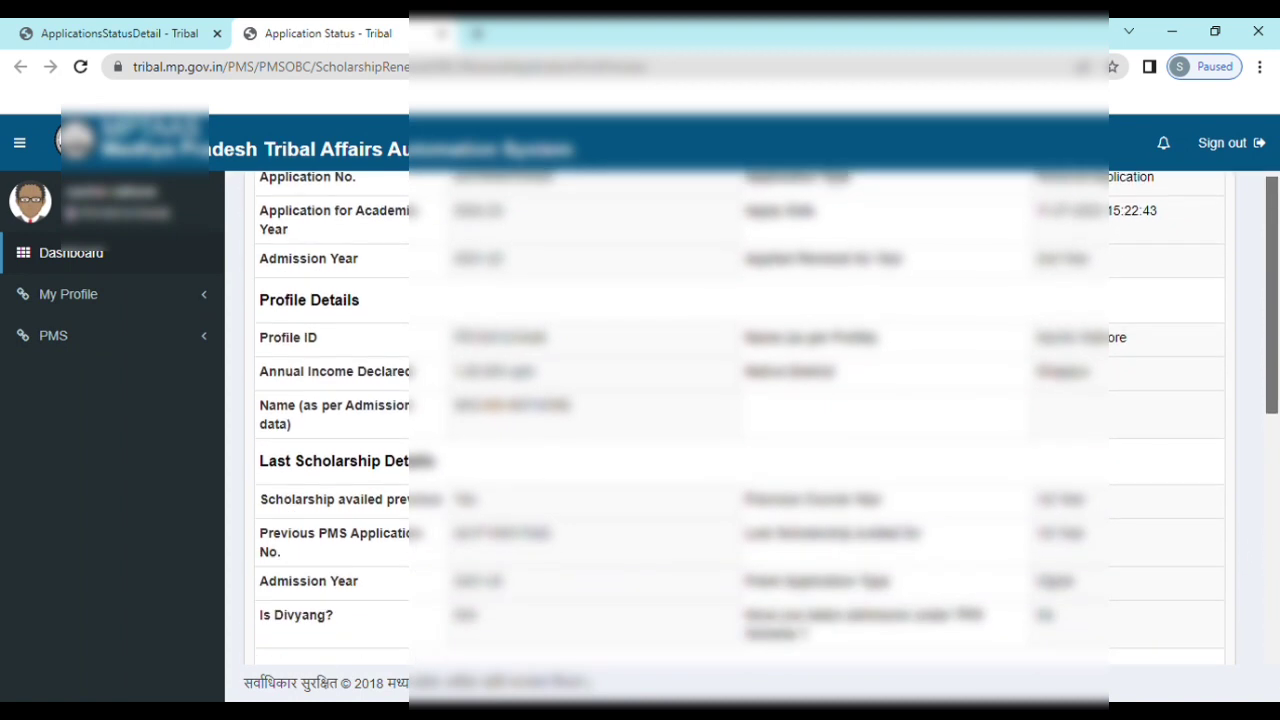
scroll(740, 420, "down", 7)
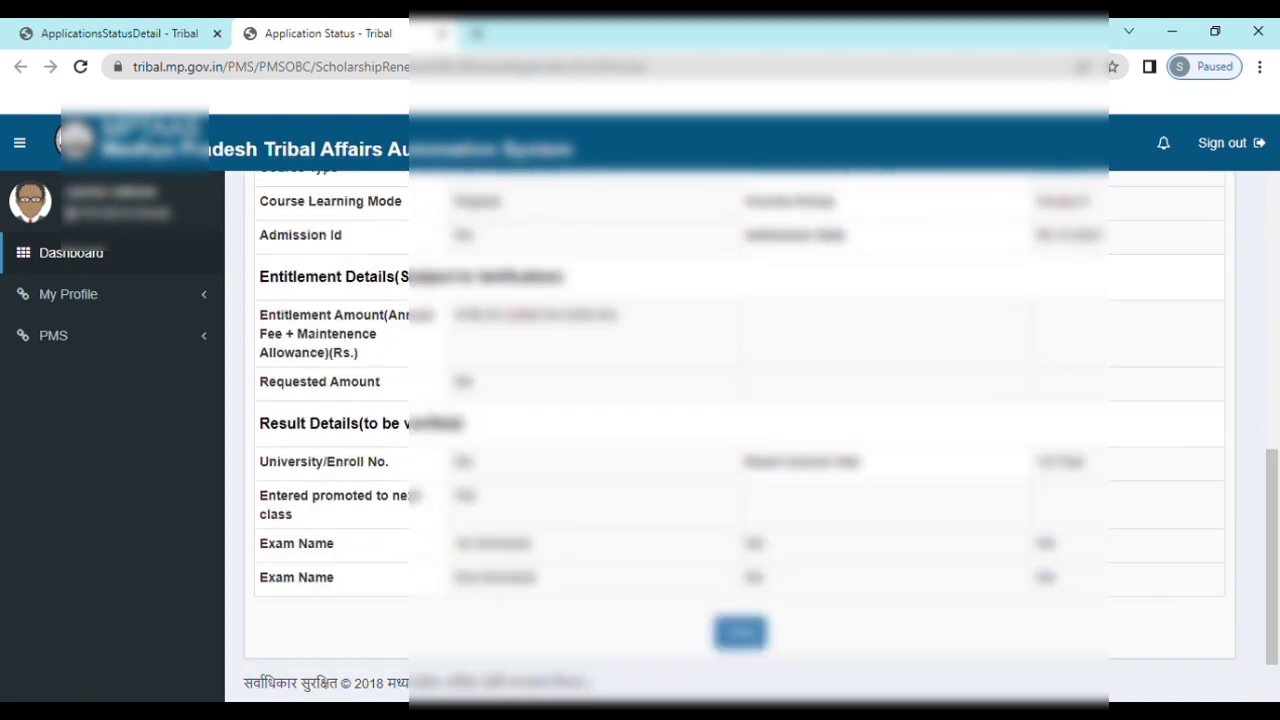
left_click(741, 640)
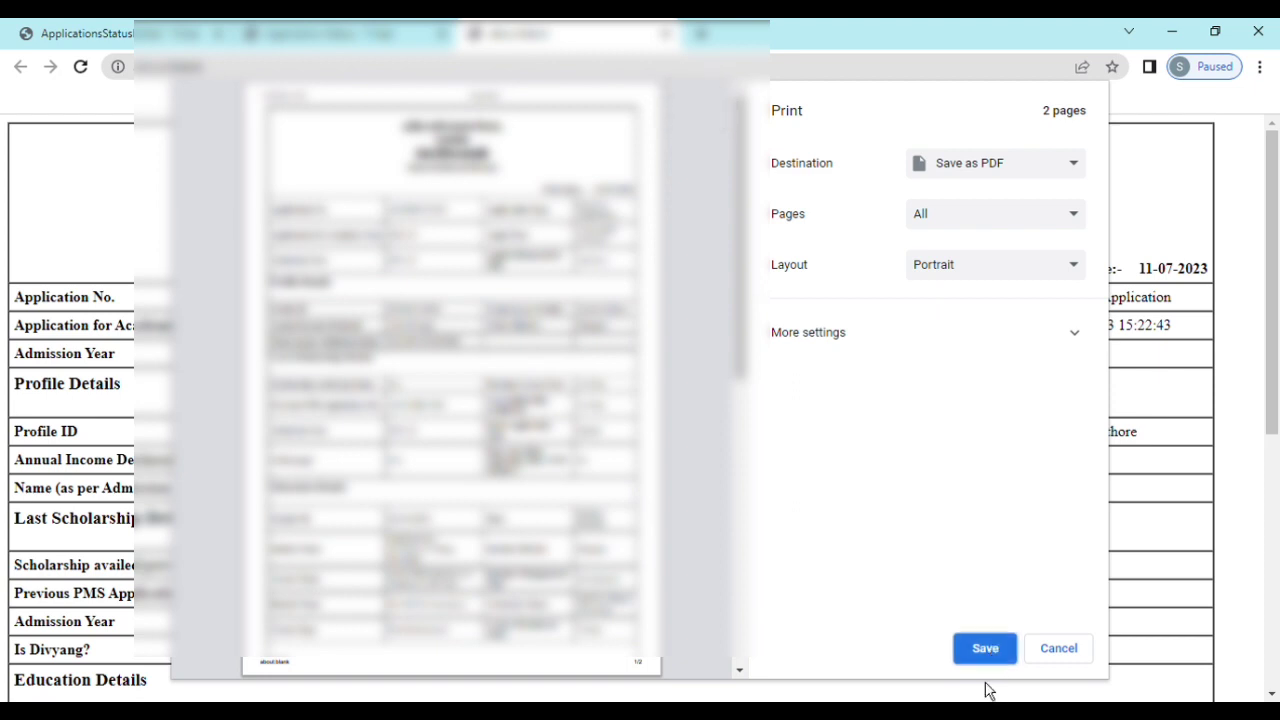
left_click(989, 664)
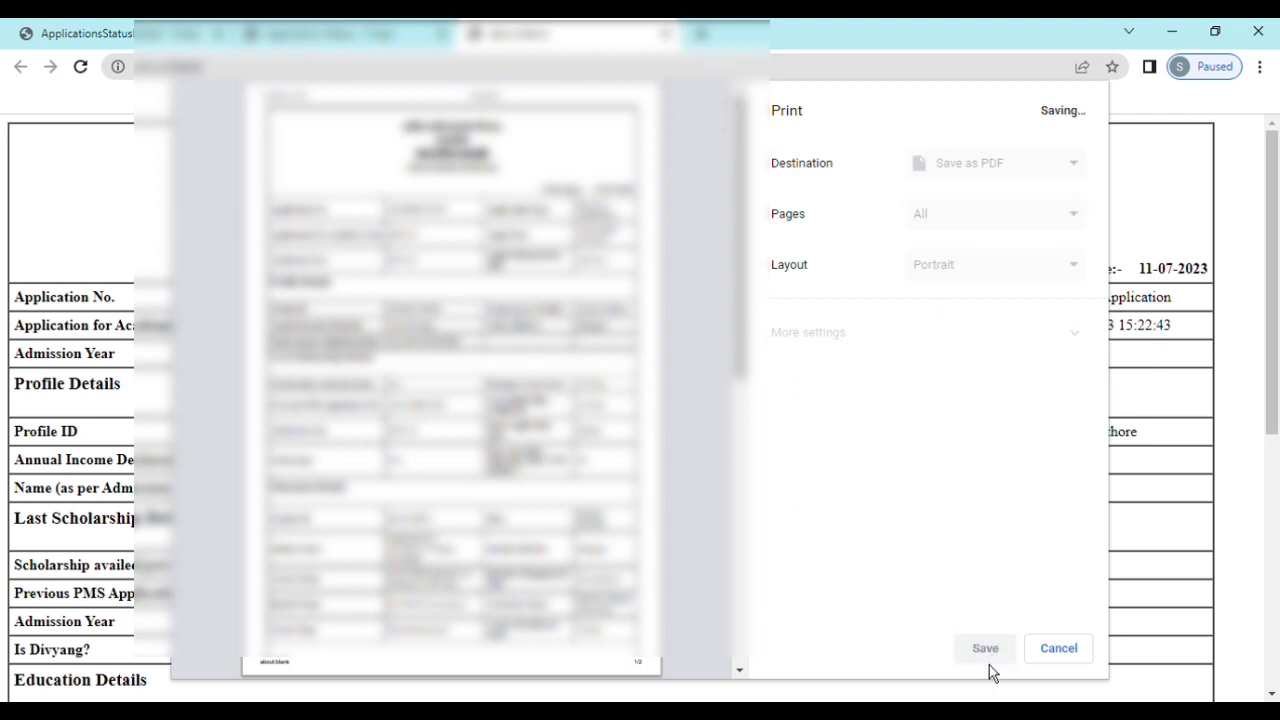